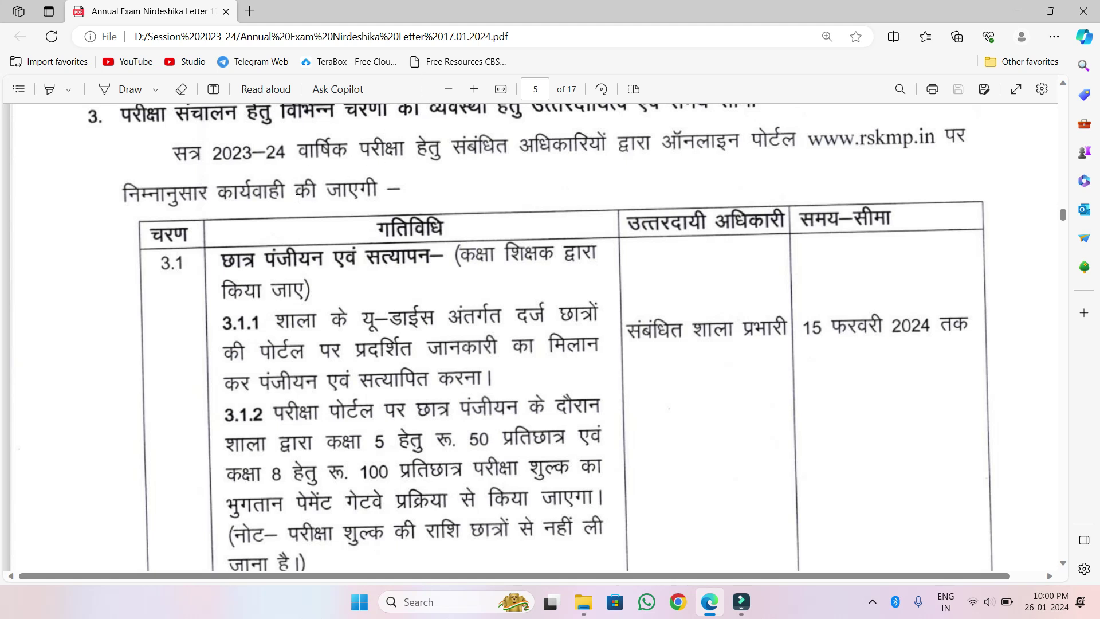
- Highlight the step 3.1 registration notes, then search Bing for rskmp.in and open the Rajya Shiksha Kendra site
{"action": "triple_click", "coordinate": [223, 263]}
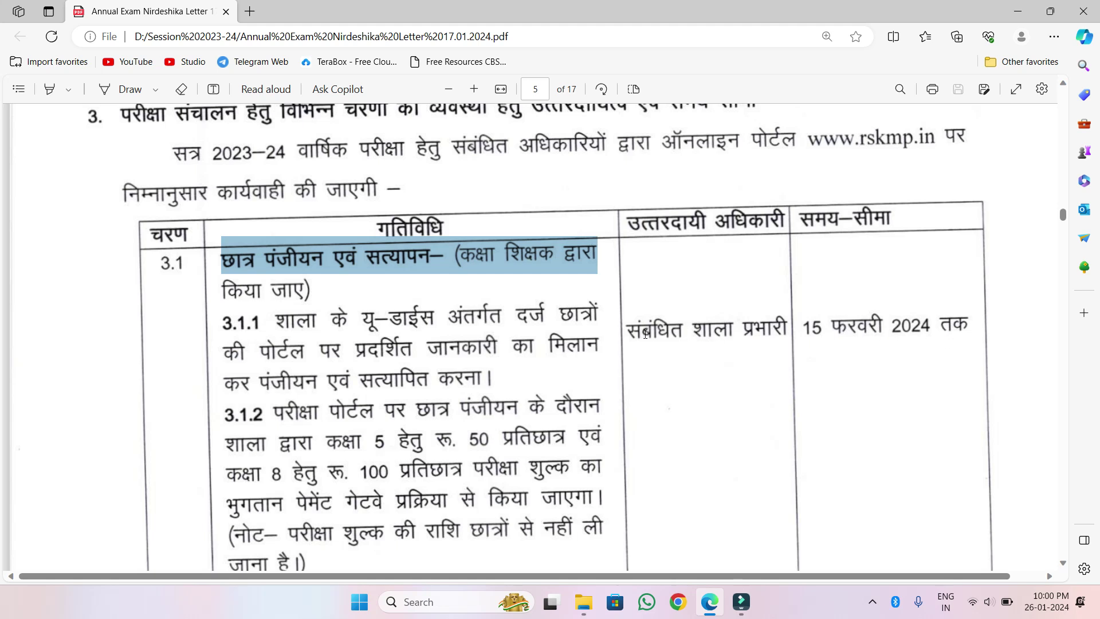
{"action": "left_click_drag", "start_coordinate": [624, 332], "coordinate": [788, 335]}
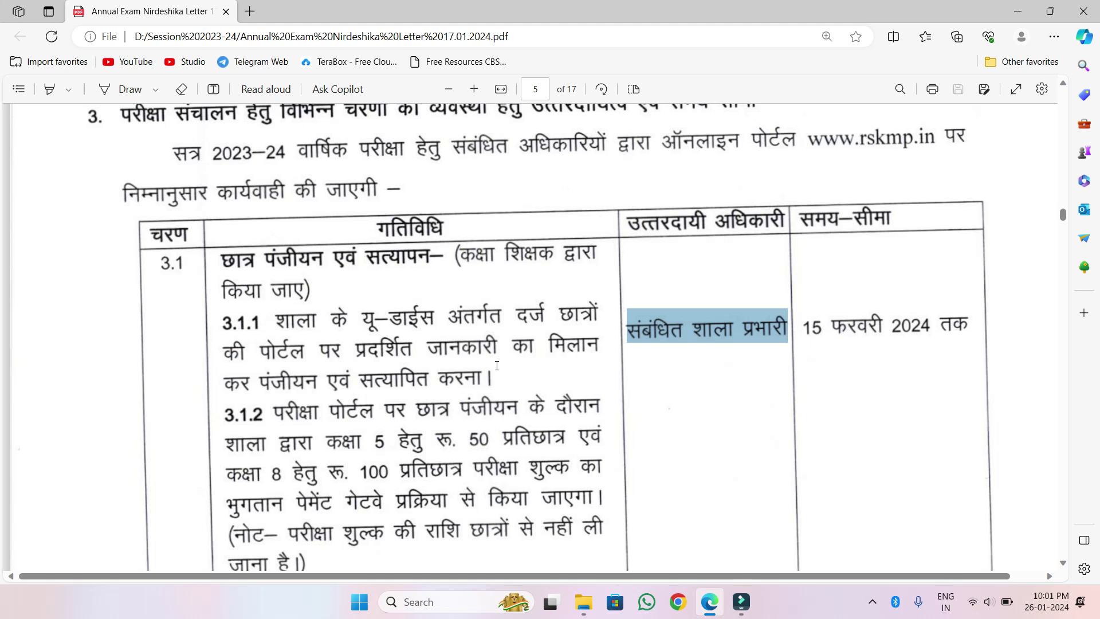
{"action": "left_click", "coordinate": [251, 12]}
{"action": "left_click", "coordinate": [303, 104]}
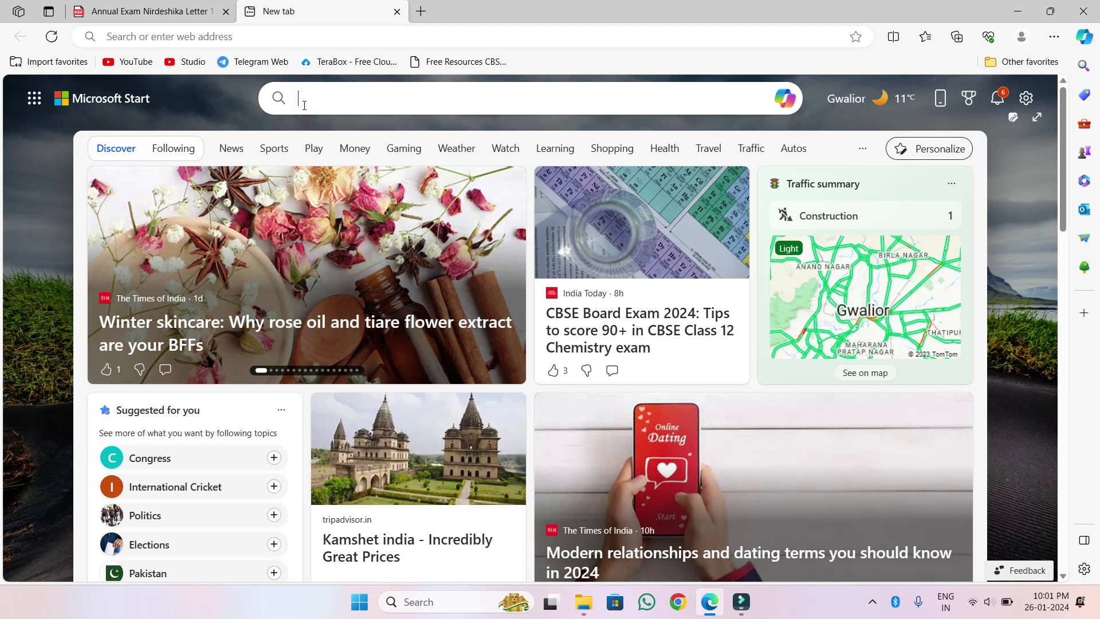
{"action": "type", "text": "r"}
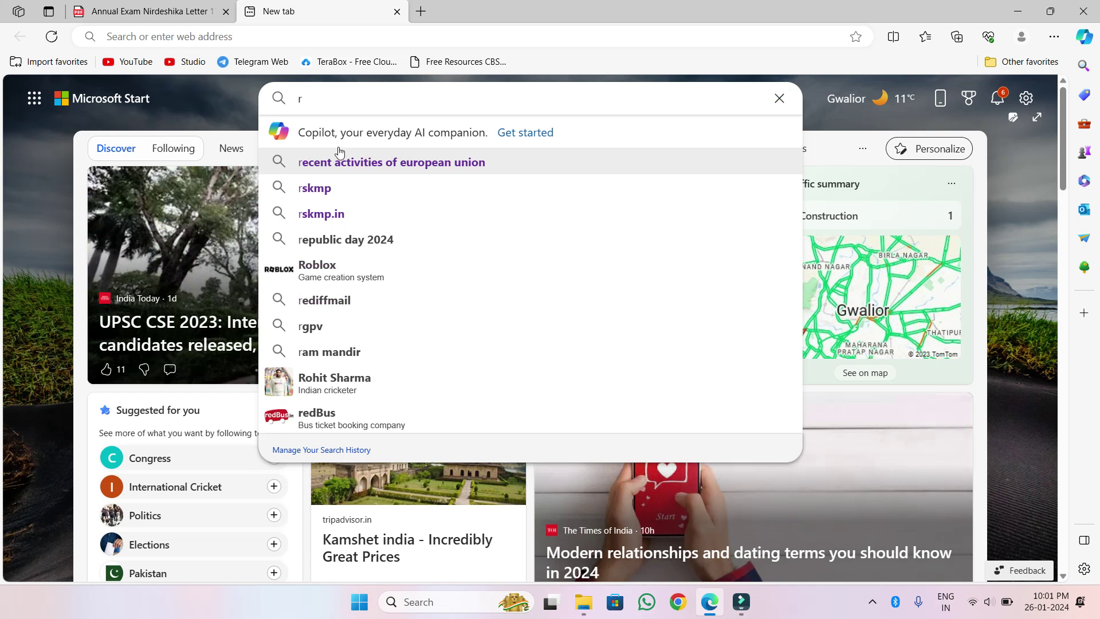
{"action": "left_click", "coordinate": [322, 214]}
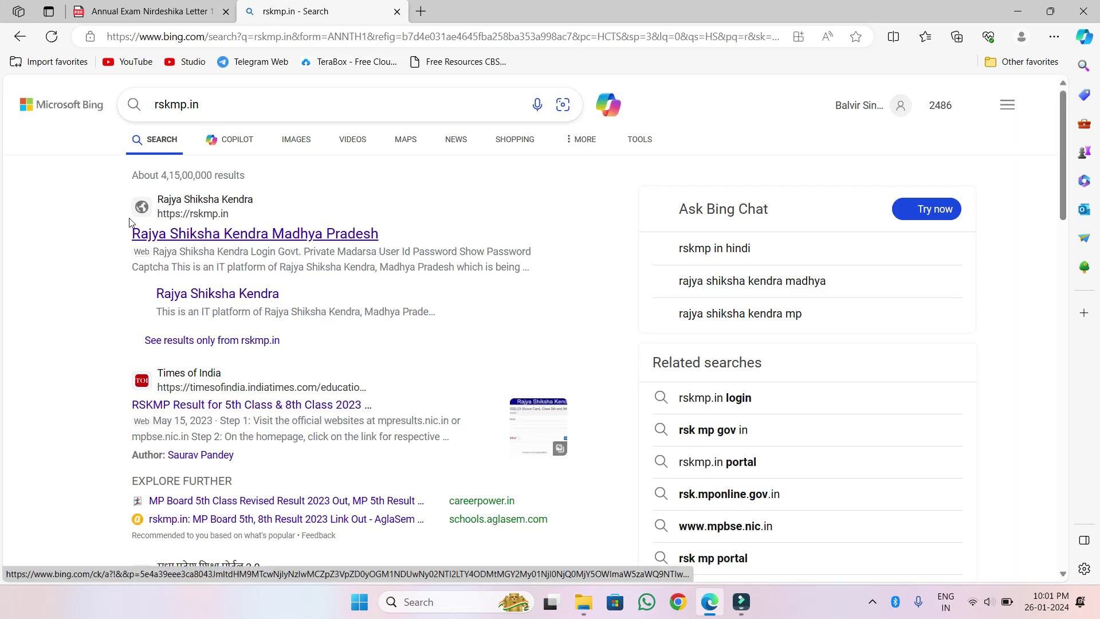
{"action": "left_click", "coordinate": [154, 235]}
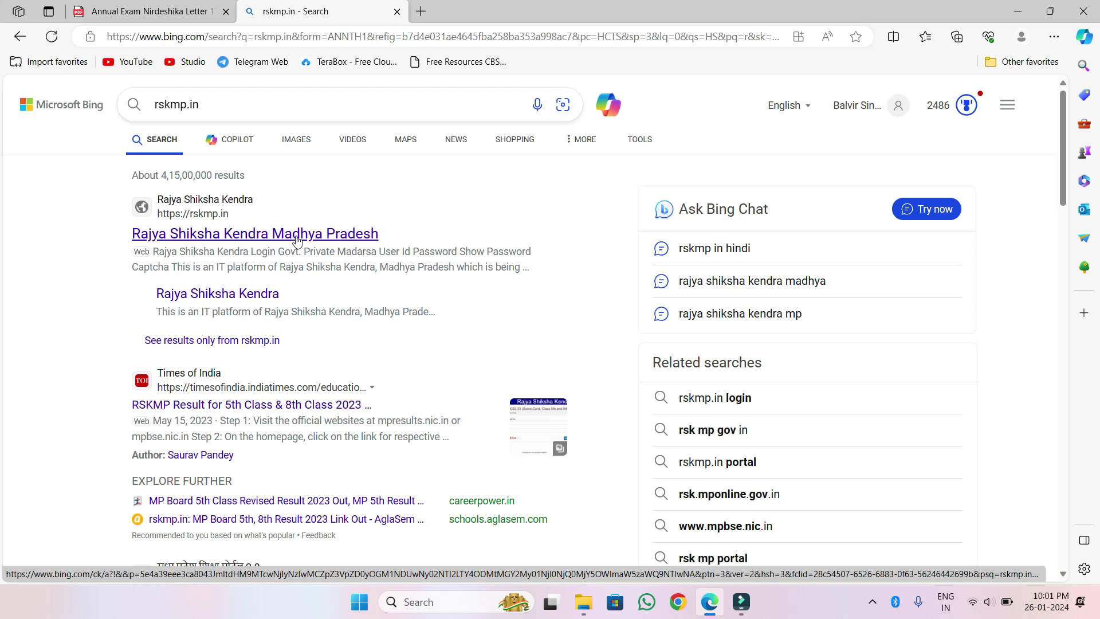
{"action": "left_click", "coordinate": [269, 236]}
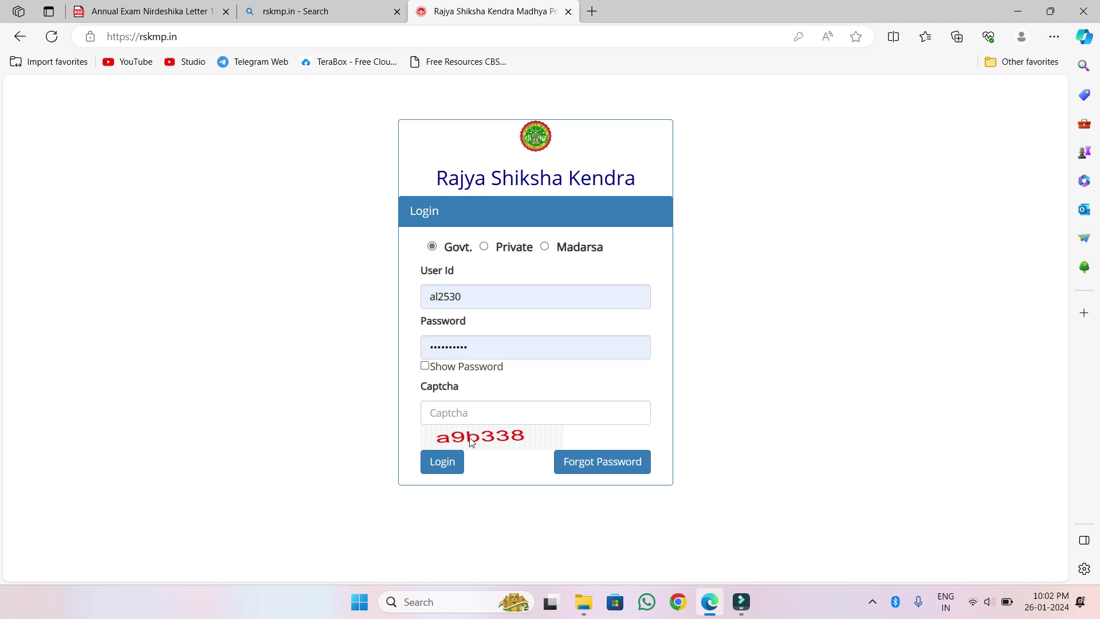
- Enter the captcha, log in, and expand the 5-8 Exam (2023-24) menu
{"action": "left_click", "coordinate": [440, 413]}
{"action": "type", "text": "a9b3"}
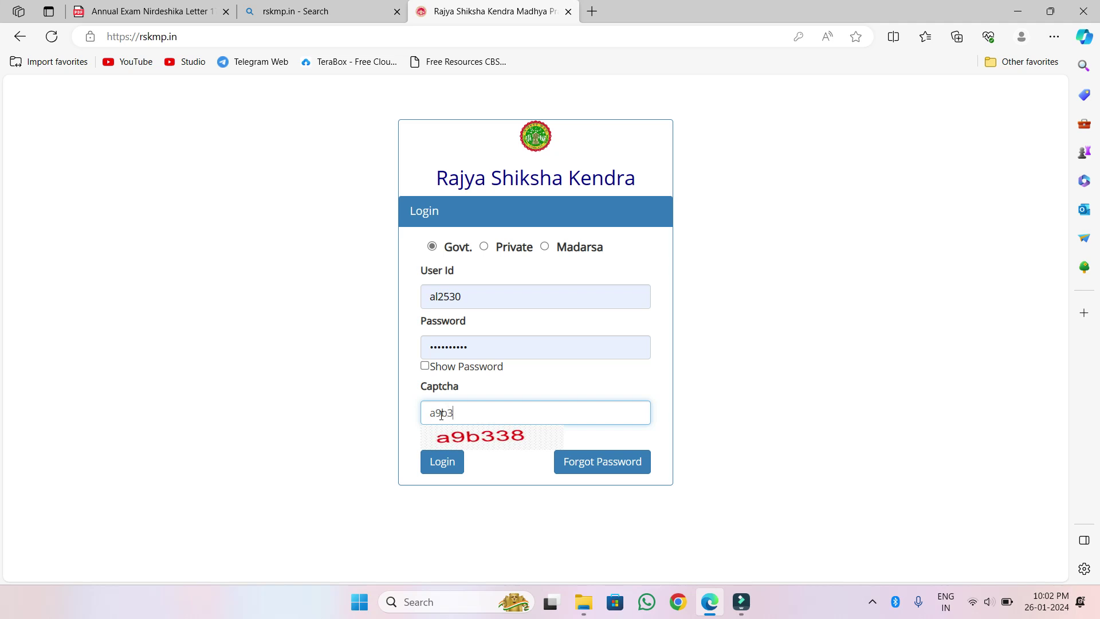
{"action": "type", "text": "38"}
{"action": "left_click", "coordinate": [444, 467]}
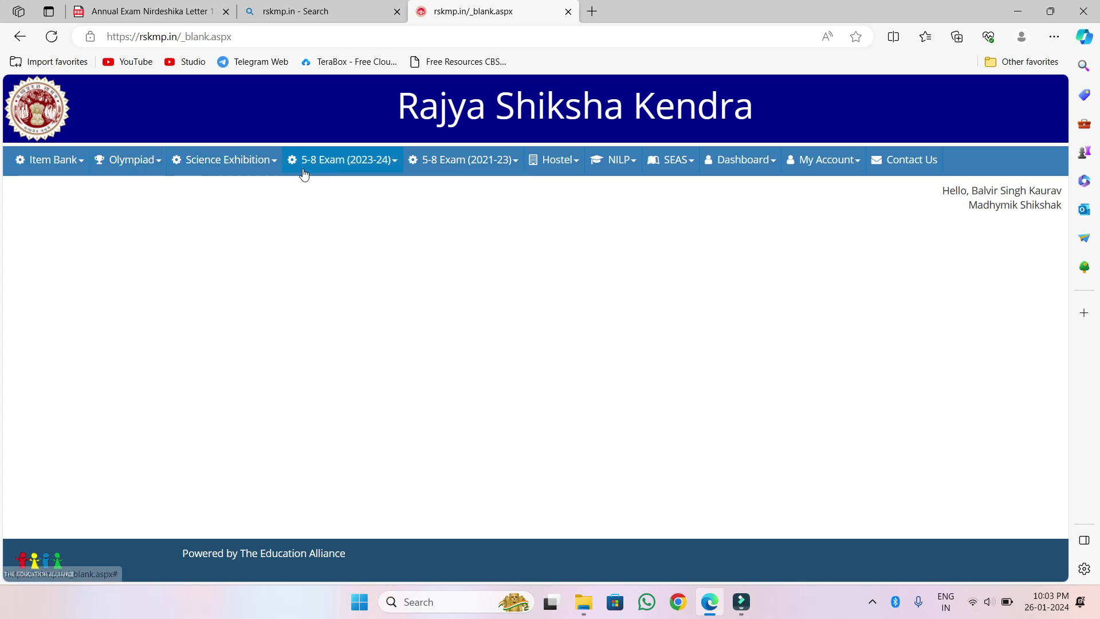
{"action": "left_click", "coordinate": [396, 165]}
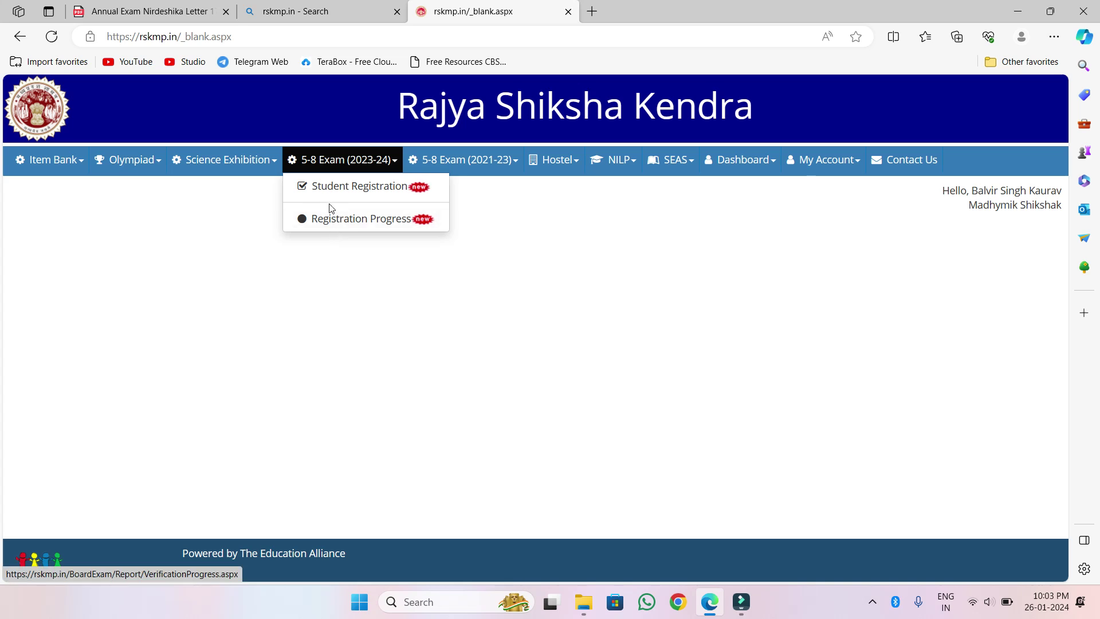
- Open Student Registration : 2023-24 from the 5-8 Exam (2023-24) menu
{"action": "left_click", "coordinate": [377, 189]}
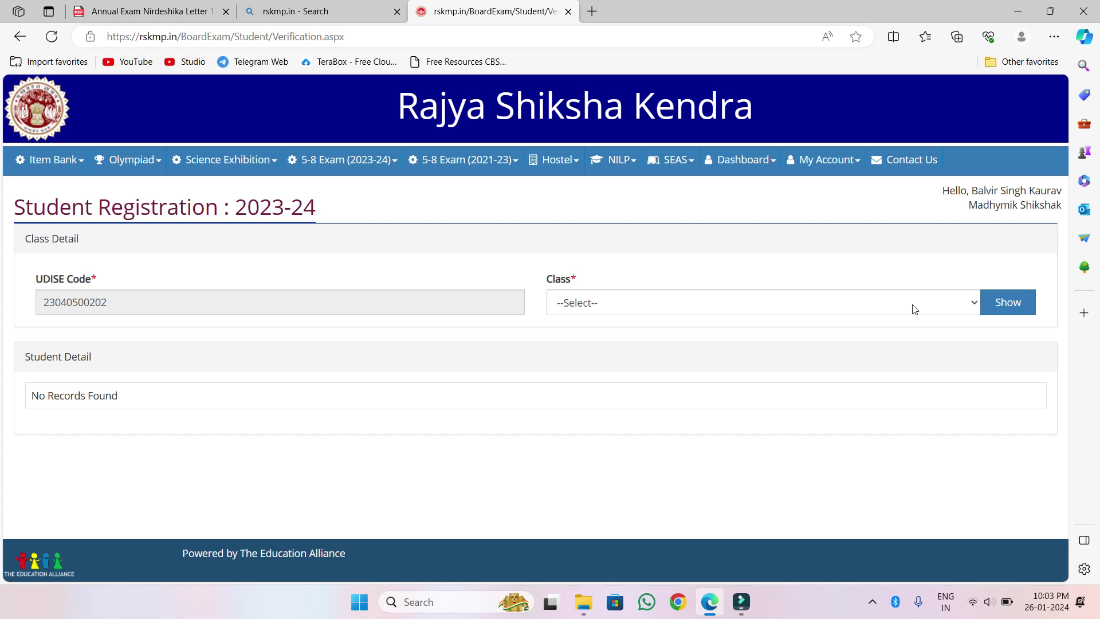
- Select Class 8th and show the school's class 8 student list
{"action": "left_click", "coordinate": [974, 306]}
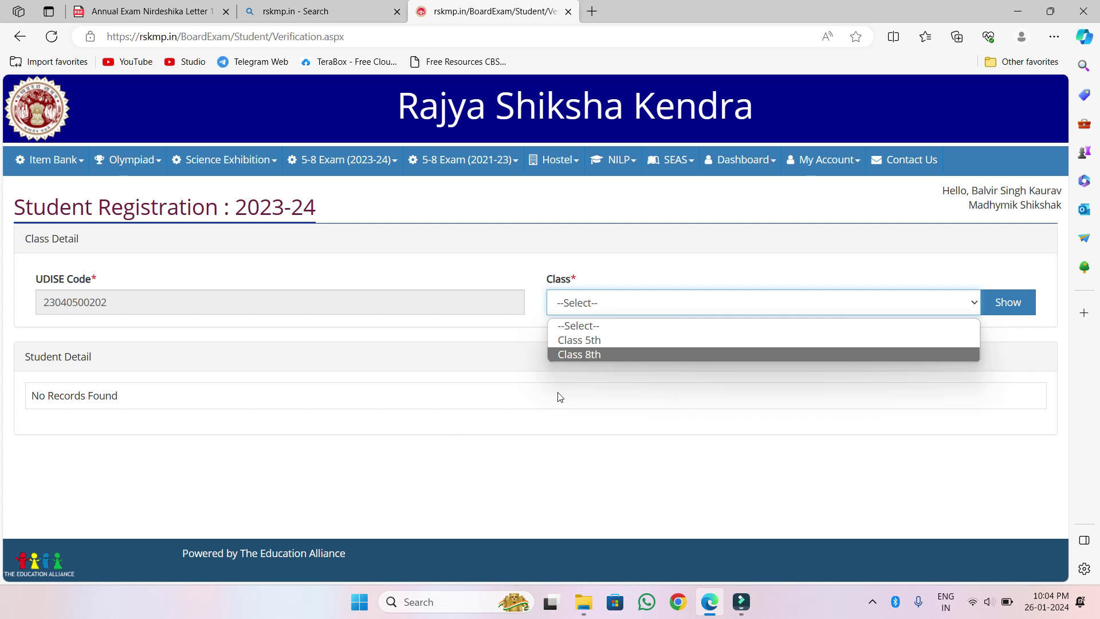
{"action": "left_click", "coordinate": [591, 355]}
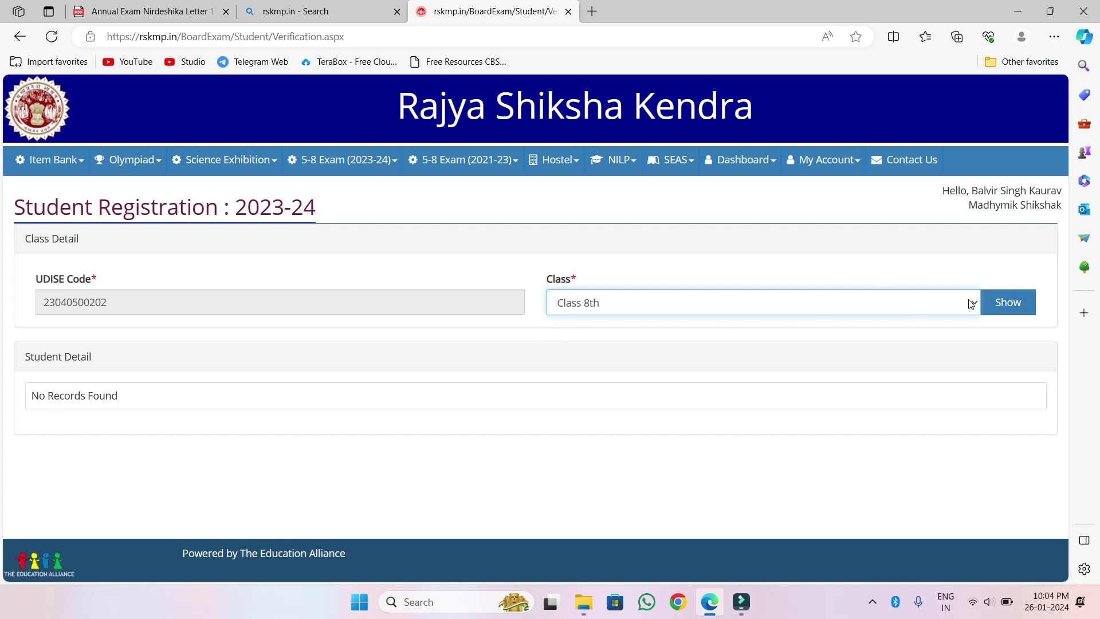
{"action": "left_click", "coordinate": [1008, 303]}
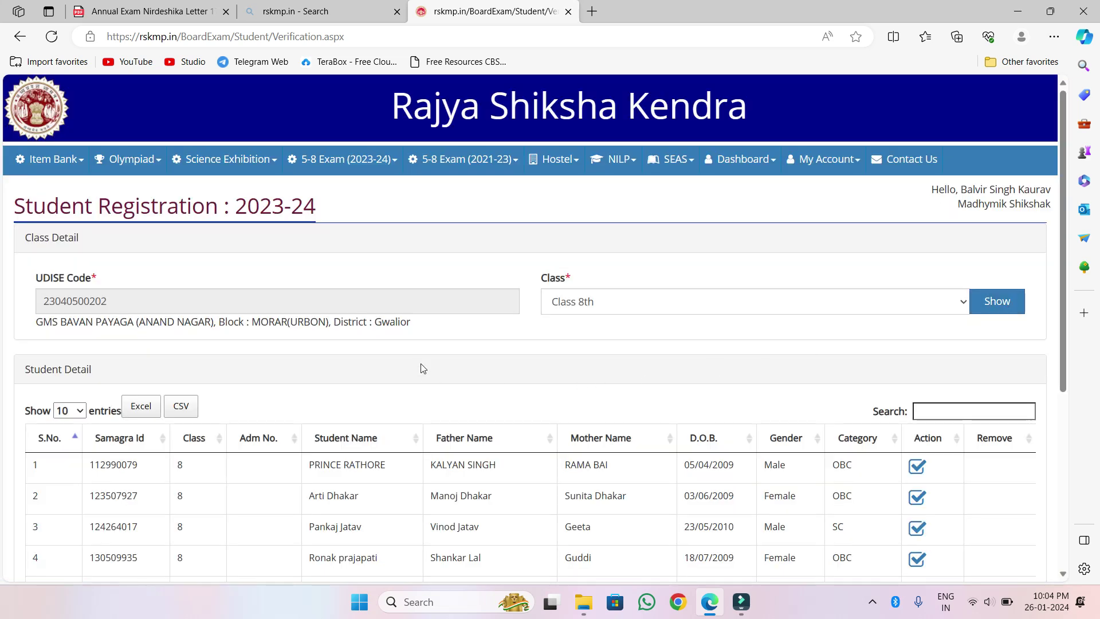
- Review the 58 class 8 students and open the first student's verification form
{"action": "scroll", "coordinate": [310, 395], "scroll_direction": "down", "scroll_amount": 3}
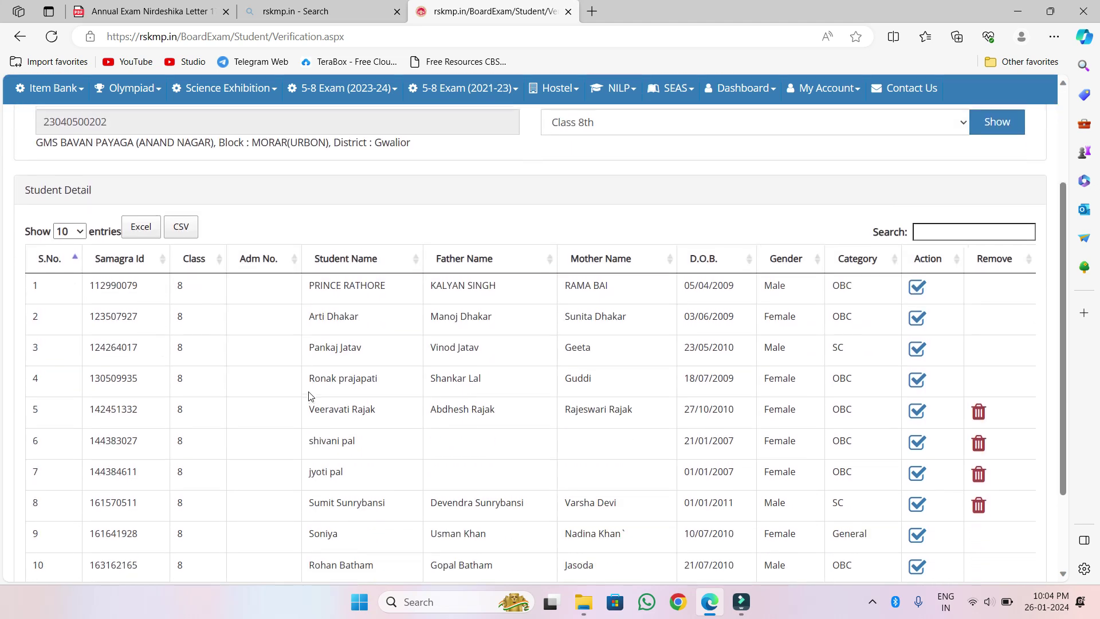
{"action": "scroll", "coordinate": [310, 395], "scroll_direction": "down", "scroll_amount": 2}
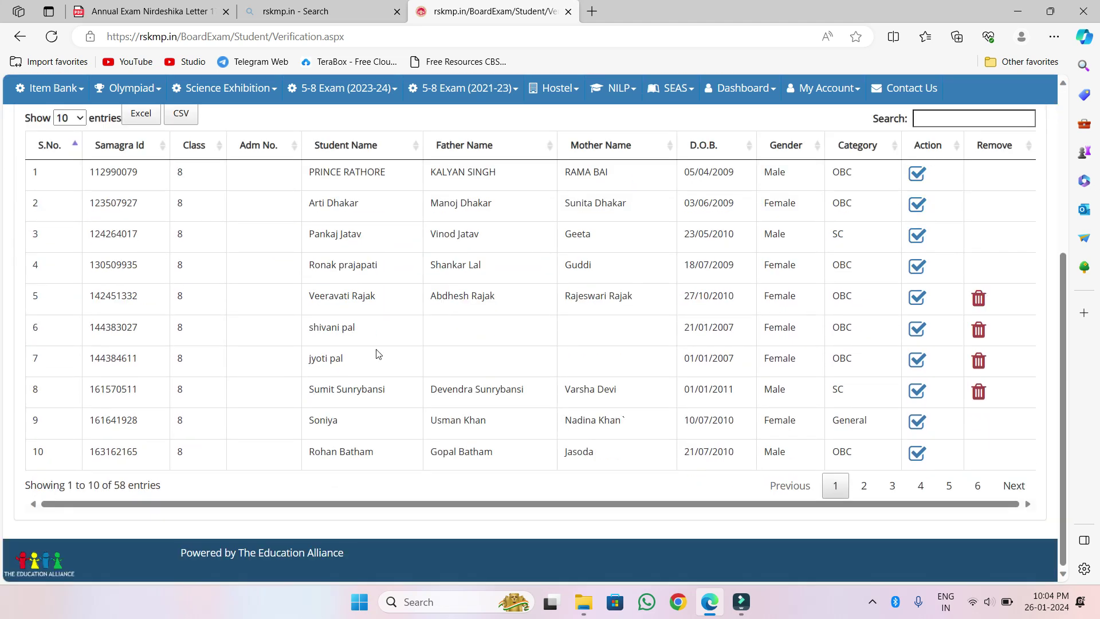
{"action": "scroll", "coordinate": [779, 281], "scroll_direction": "up", "scroll_amount": 3}
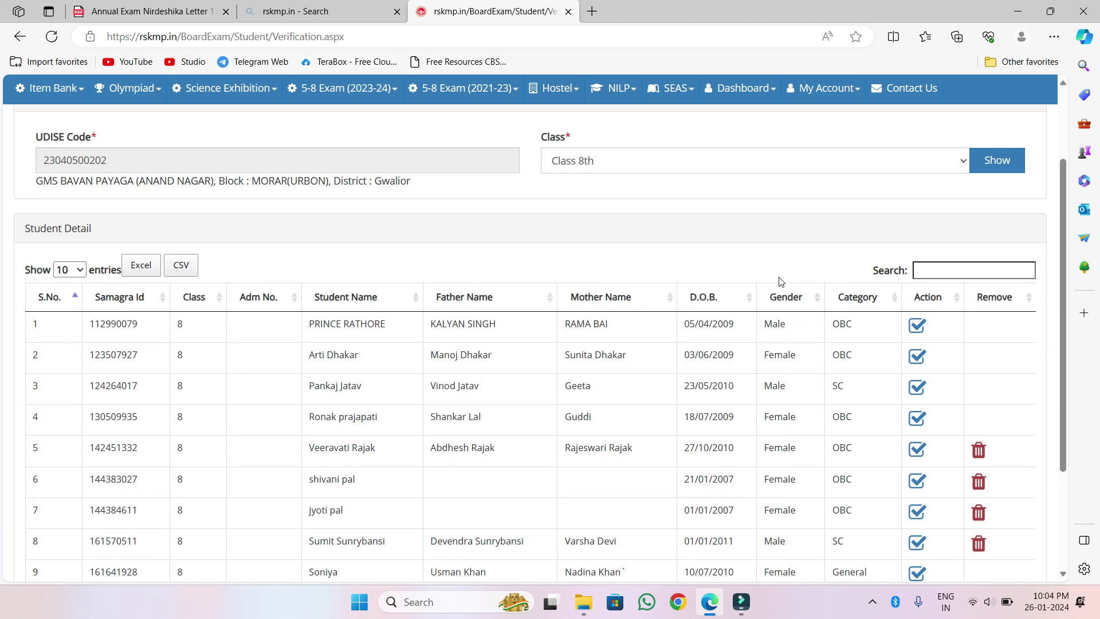
{"action": "scroll", "coordinate": [475, 384], "scroll_direction": "down", "scroll_amount": 3}
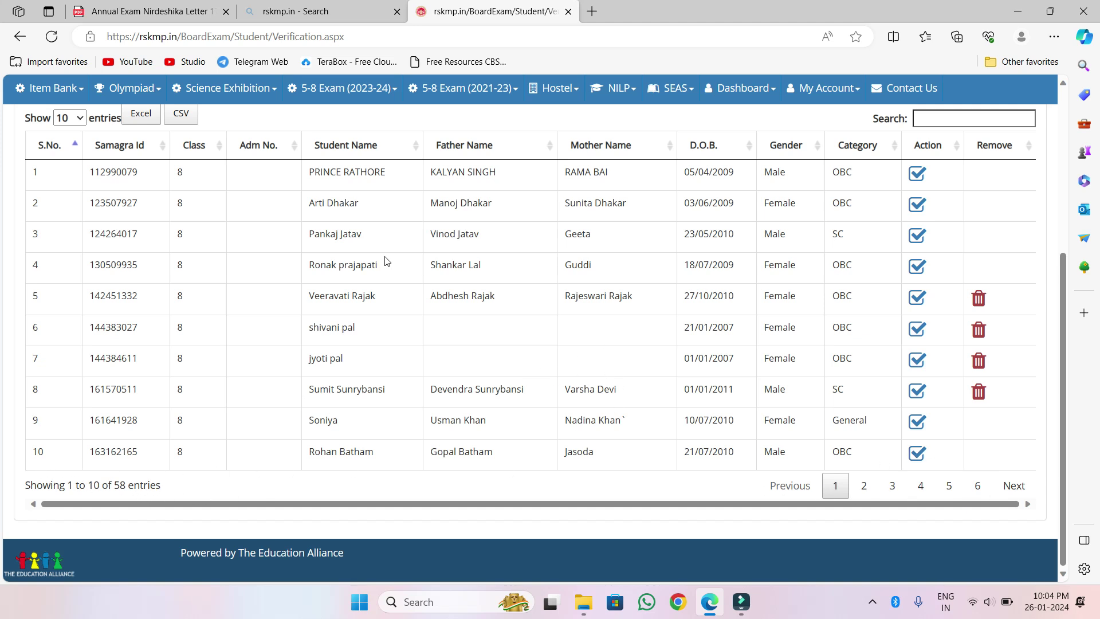
{"action": "scroll", "coordinate": [480, 241], "scroll_direction": "up", "scroll_amount": 1}
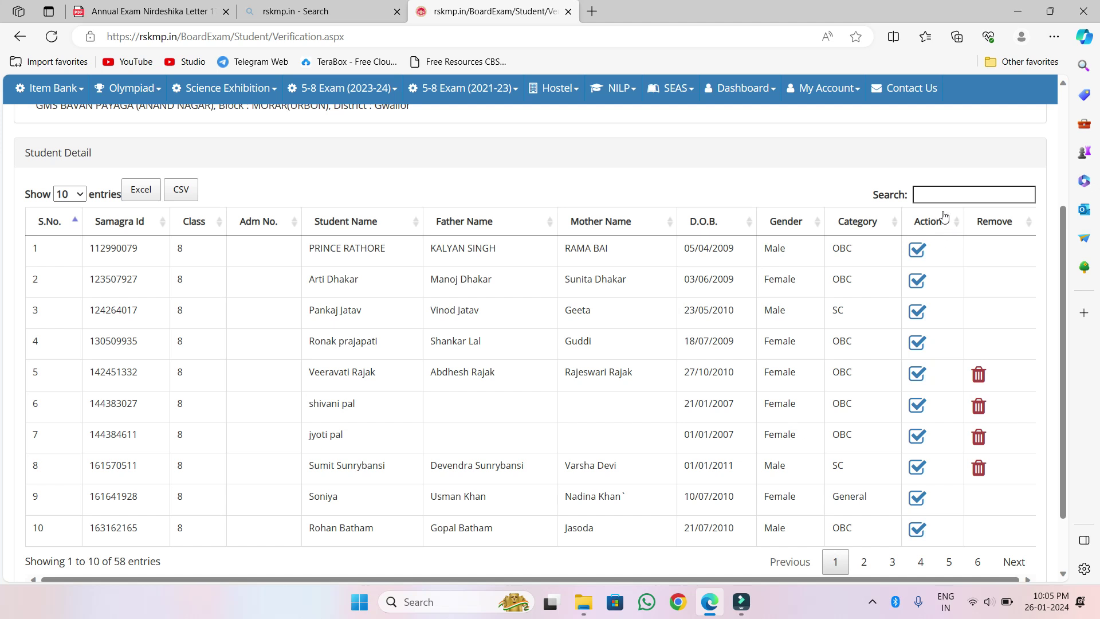
{"action": "left_click", "coordinate": [916, 251]}
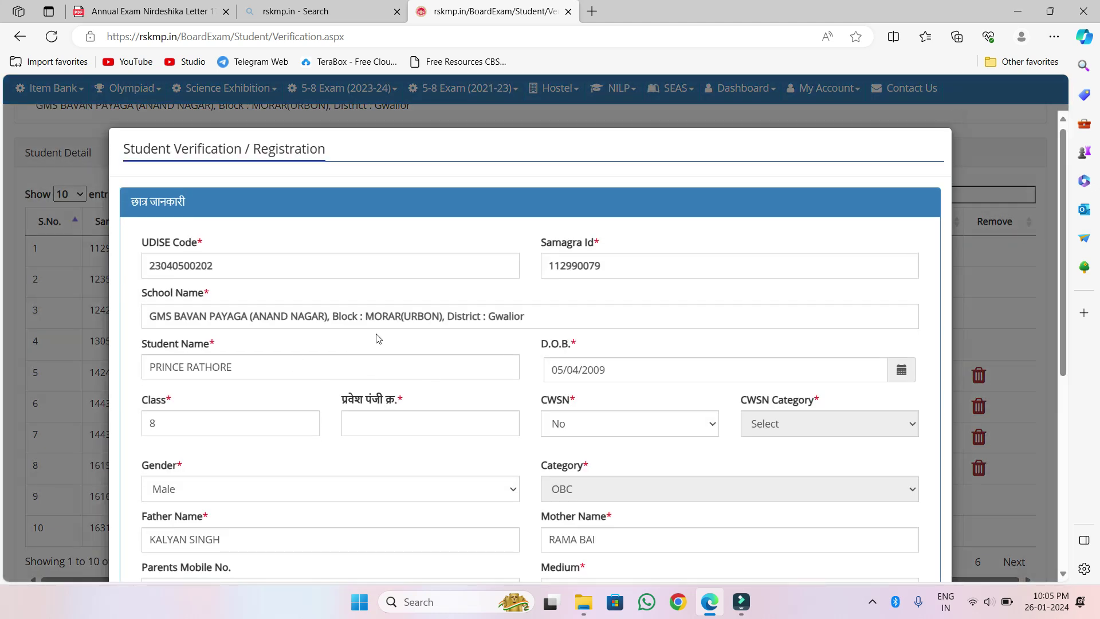
{"action": "scroll", "coordinate": [376, 338], "scroll_direction": "down", "scroll_amount": 3}
{"action": "scroll", "coordinate": [376, 337], "scroll_direction": "up", "scroll_amount": 2}
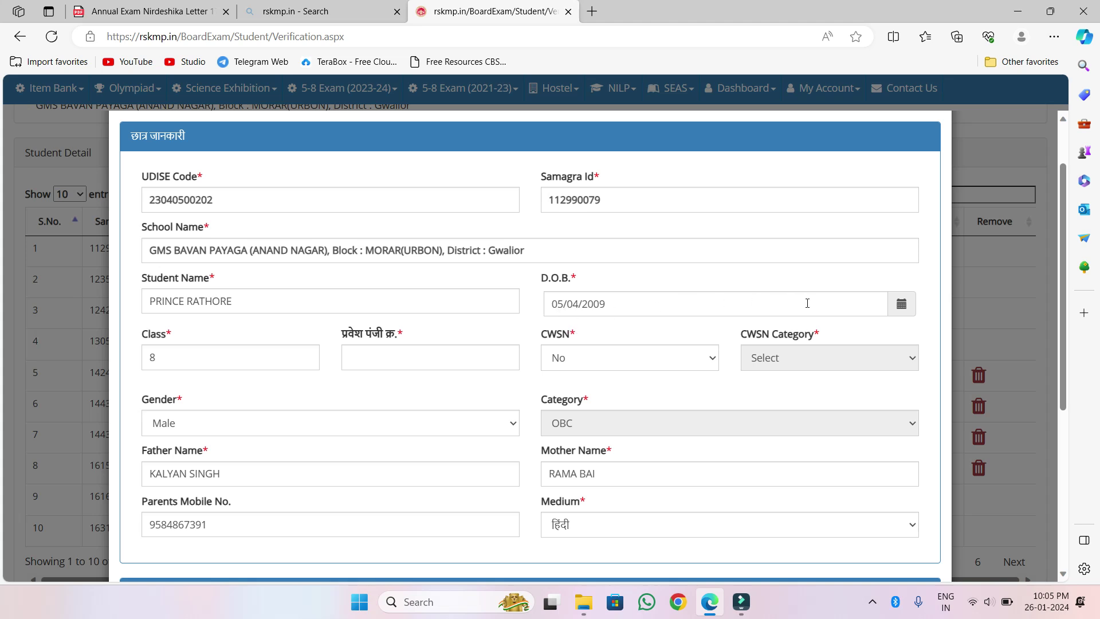
{"action": "left_click", "coordinate": [902, 308]}
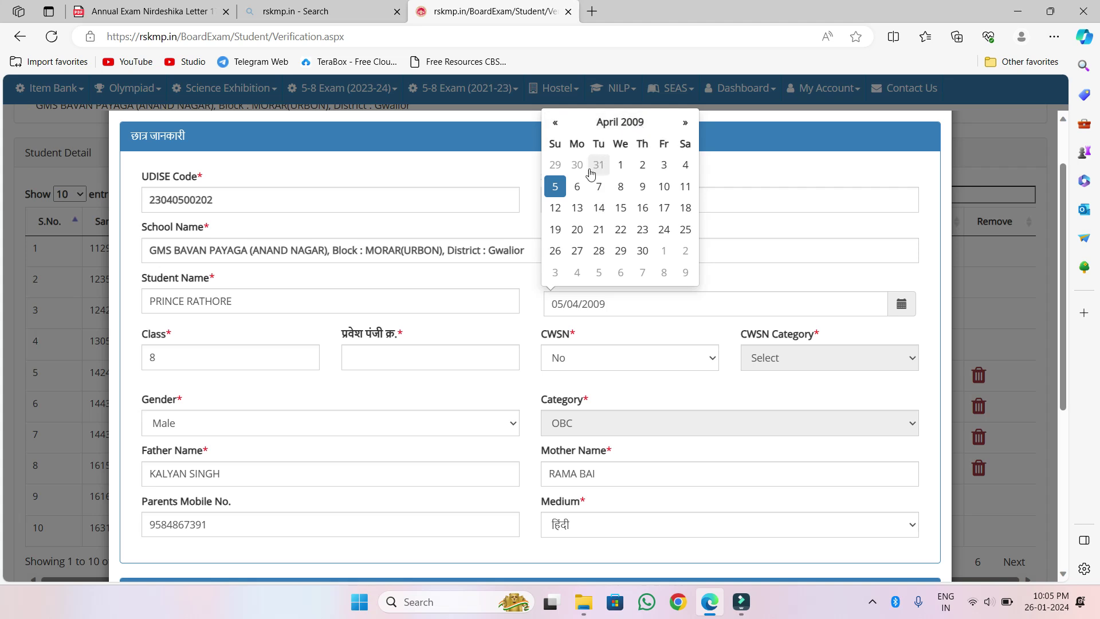
{"action": "left_click", "coordinate": [475, 326]}
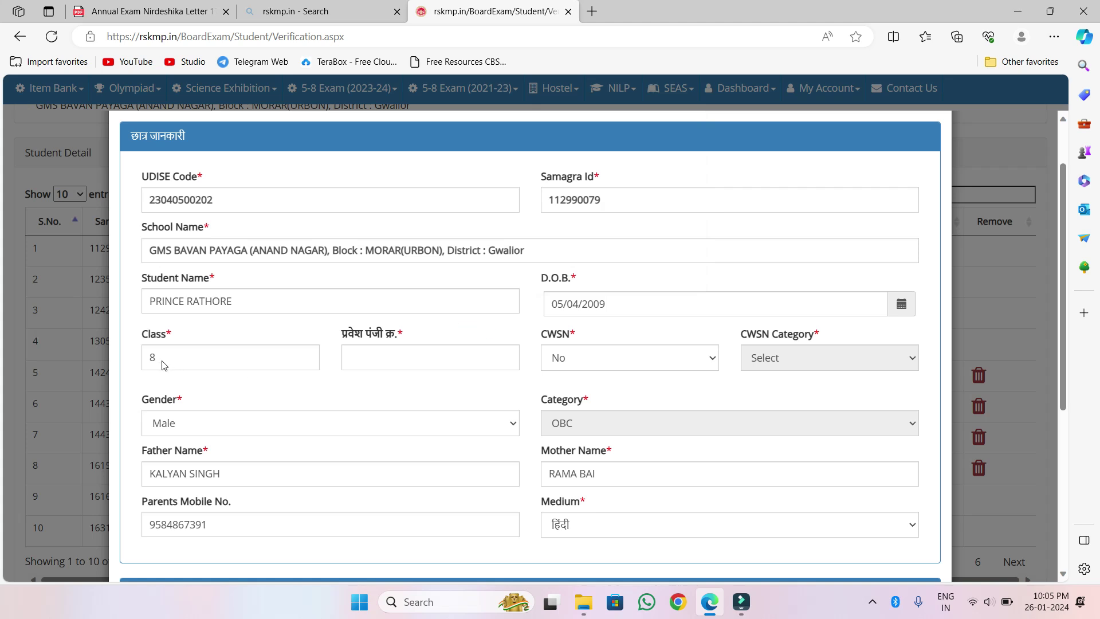
{"action": "scroll", "coordinate": [344, 333], "scroll_direction": "down", "scroll_amount": 1}
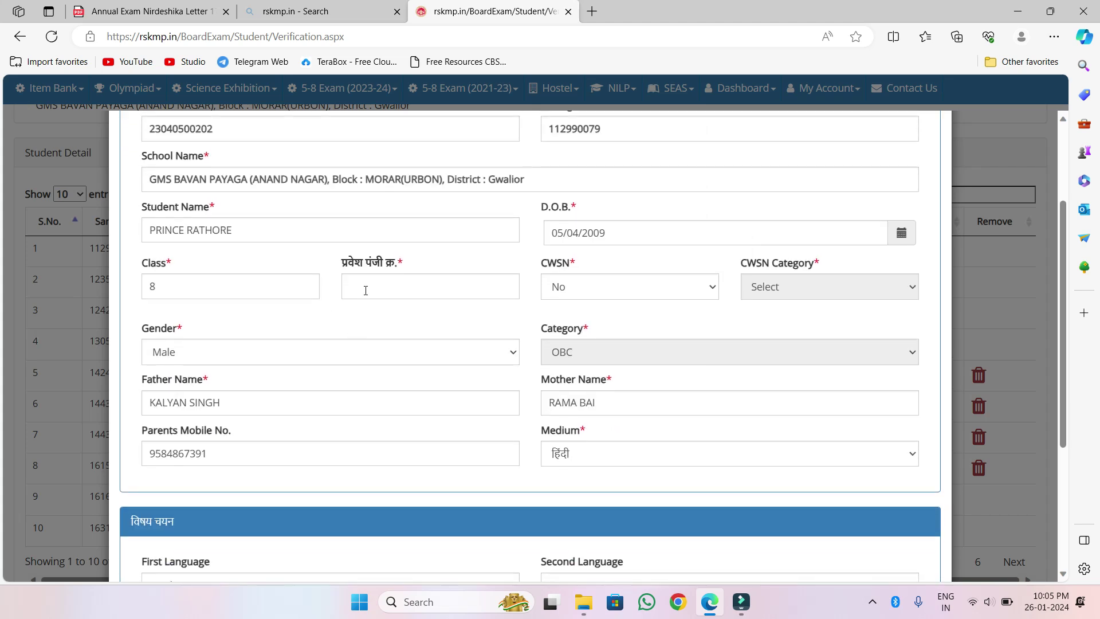
{"action": "left_click", "coordinate": [364, 288]}
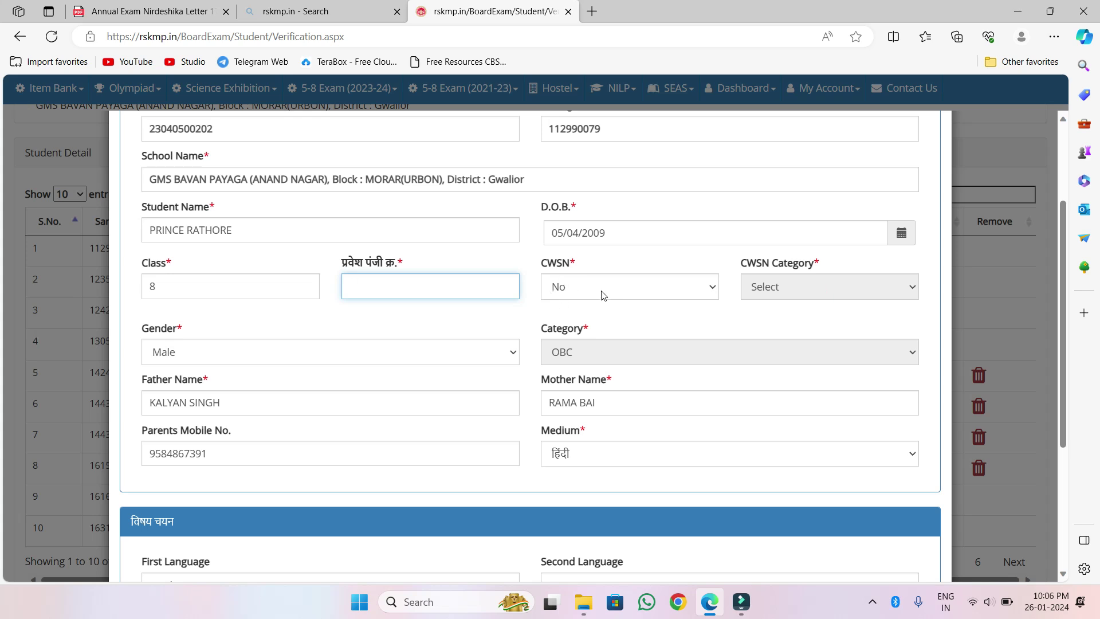
{"action": "scroll", "coordinate": [603, 293], "scroll_direction": "down", "scroll_amount": 1}
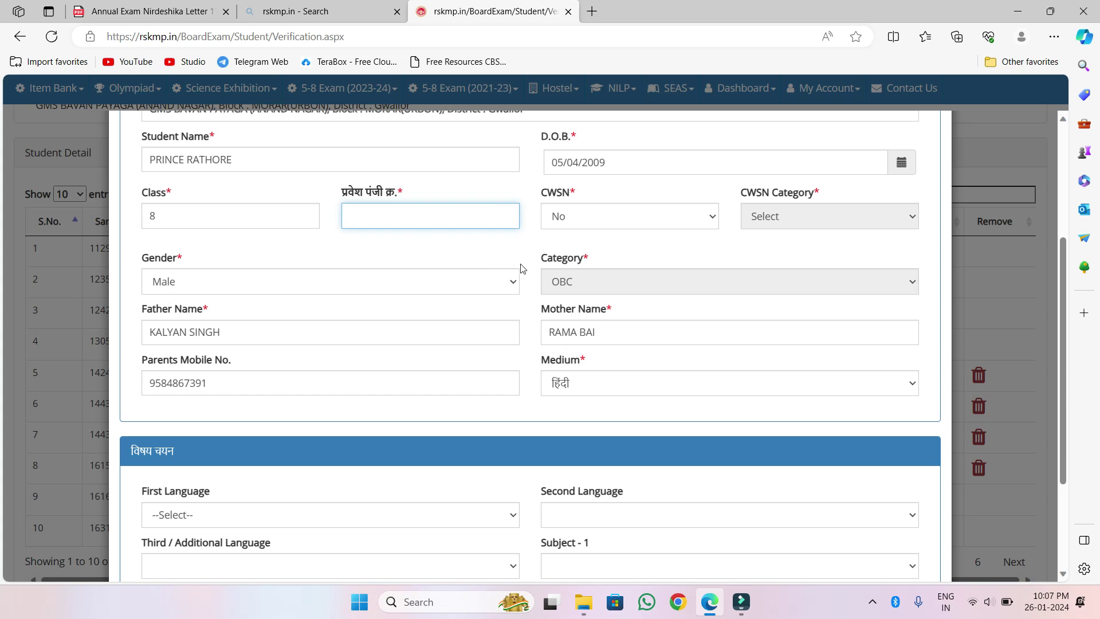
{"action": "scroll", "coordinate": [501, 265], "scroll_direction": "down", "scroll_amount": 1}
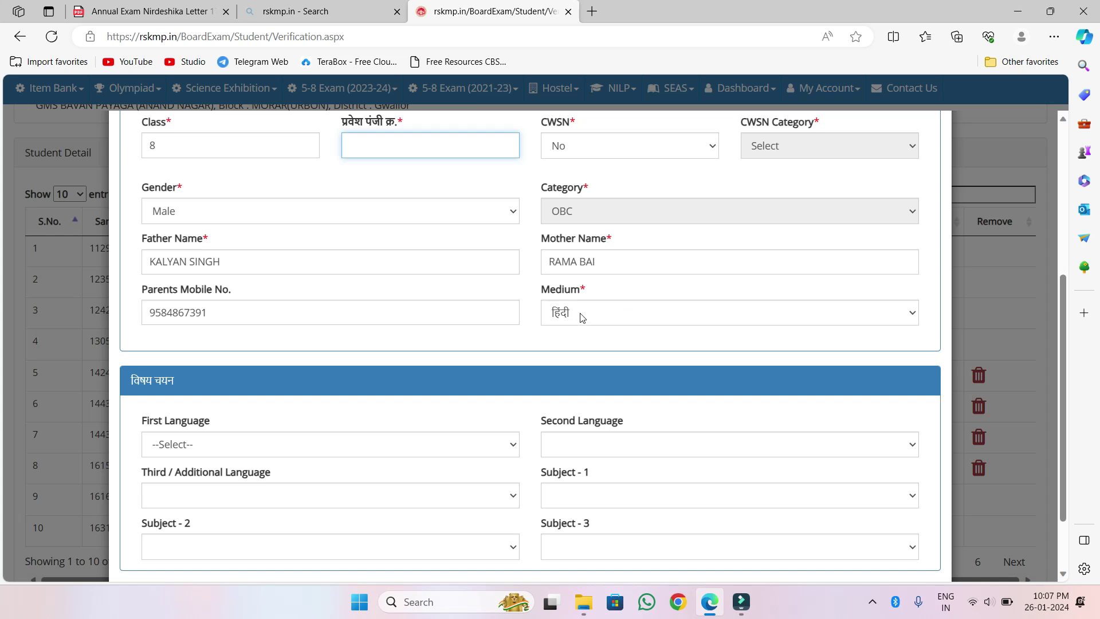
{"action": "scroll", "coordinate": [579, 318], "scroll_direction": "down", "scroll_amount": 1}
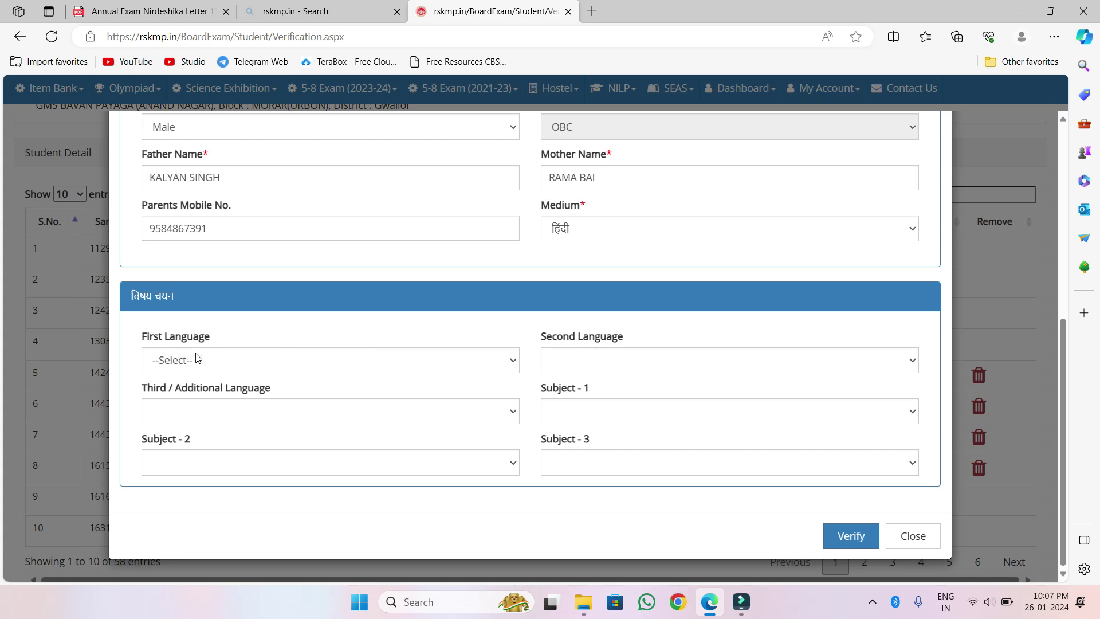
- Choose हिंदी as first, अंग्रेजी as second and संस्कृत as third language
{"action": "left_click", "coordinate": [511, 364]}
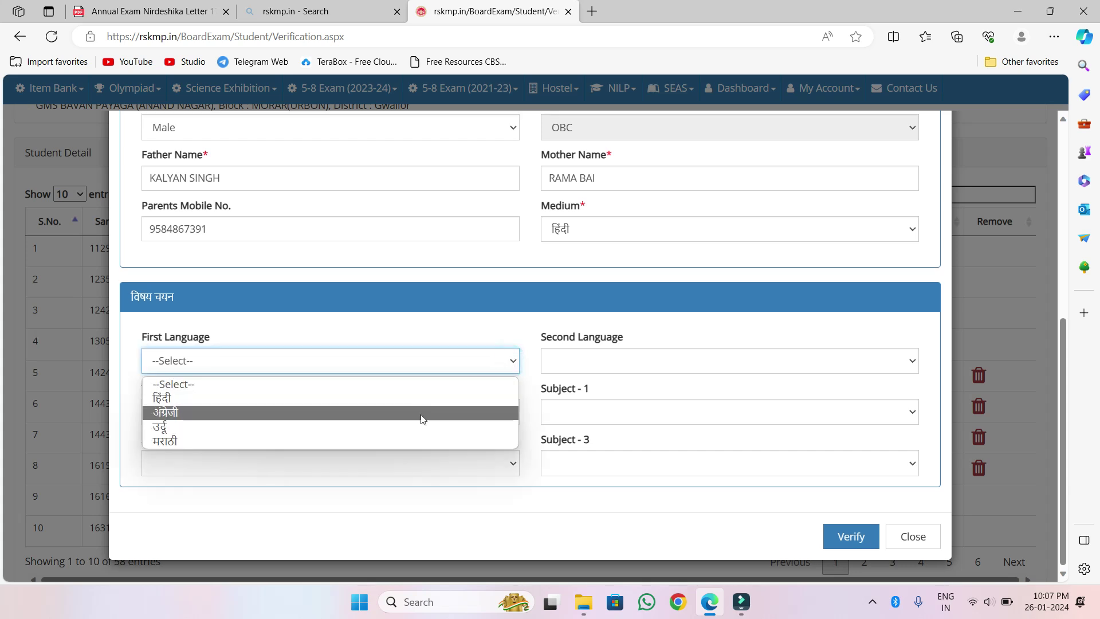
{"action": "left_click", "coordinate": [412, 401]}
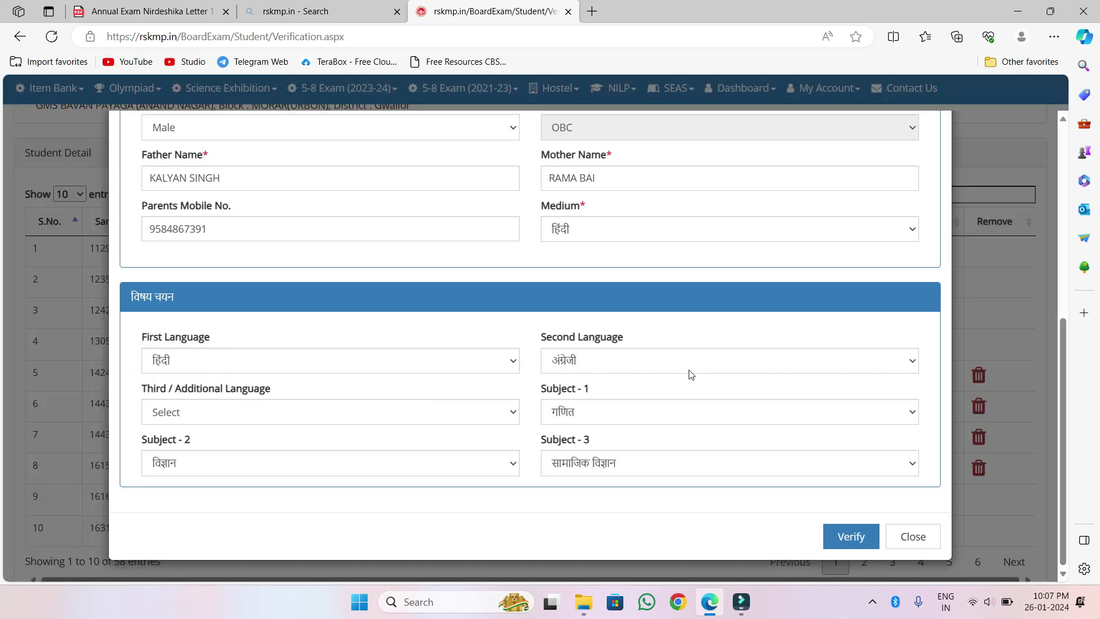
{"action": "left_click", "coordinate": [914, 361]}
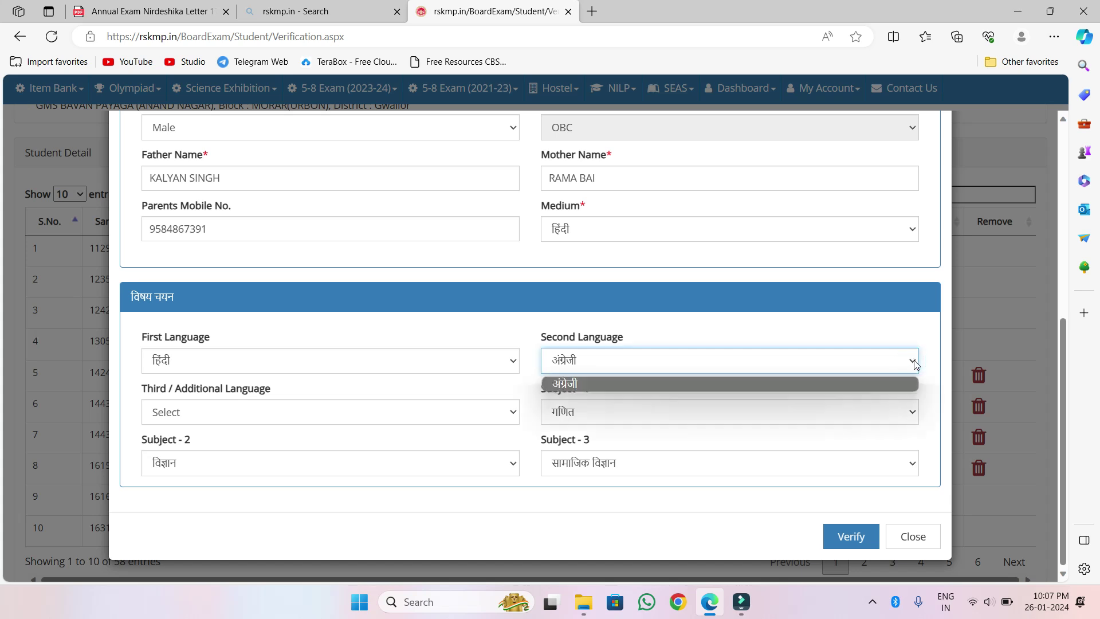
{"action": "left_click", "coordinate": [581, 385]}
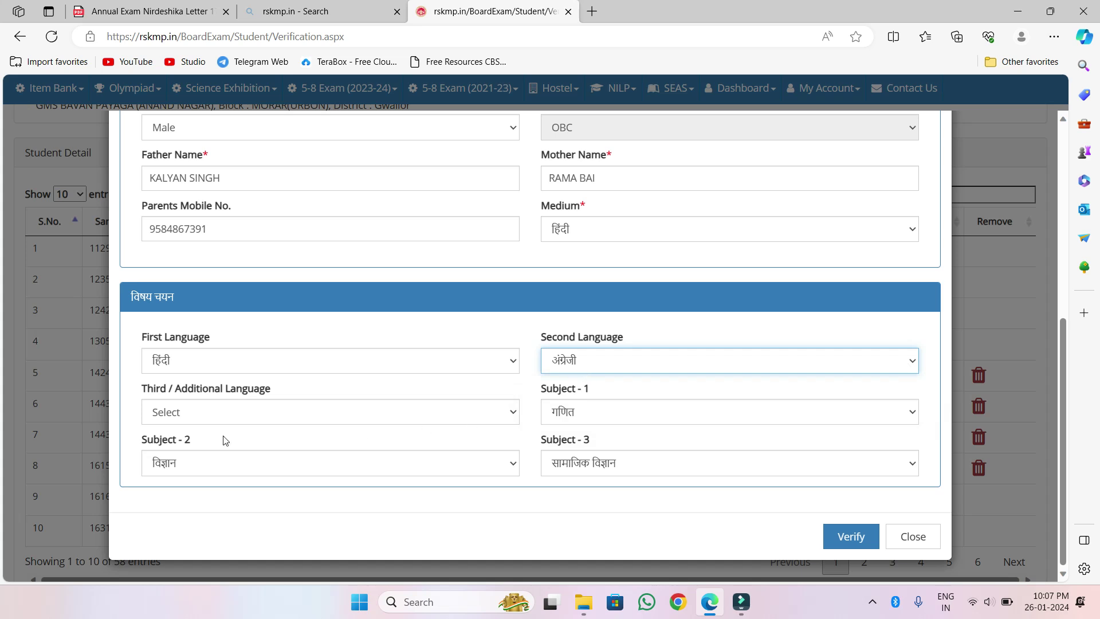
{"action": "left_click", "coordinate": [516, 413]}
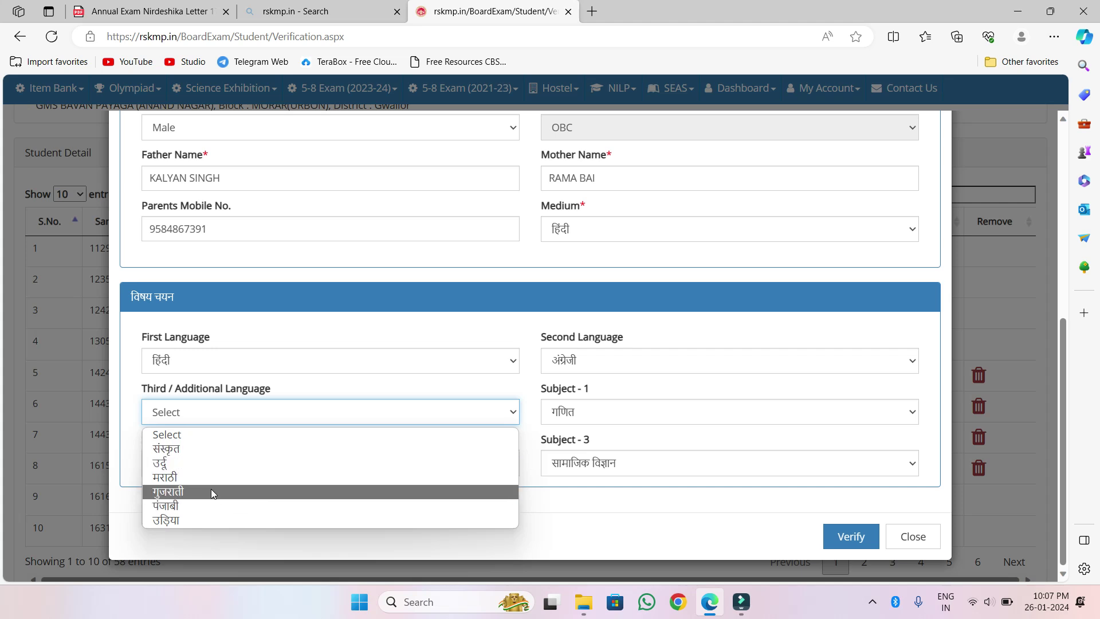
{"action": "left_click", "coordinate": [196, 453]}
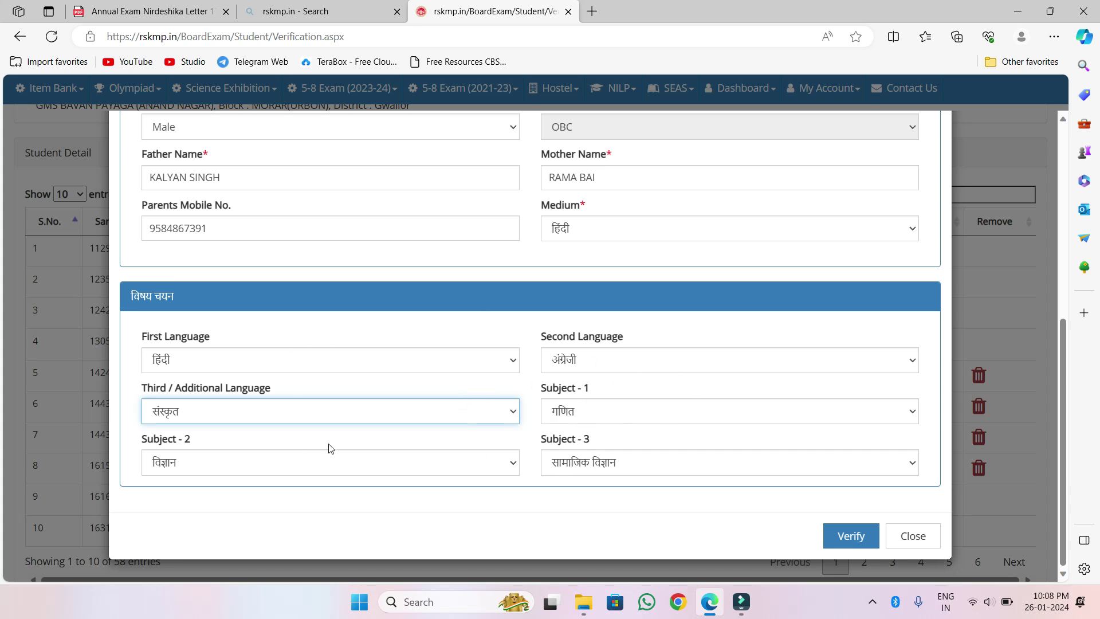
{"action": "scroll", "coordinate": [348, 331], "scroll_direction": "up", "scroll_amount": 6}
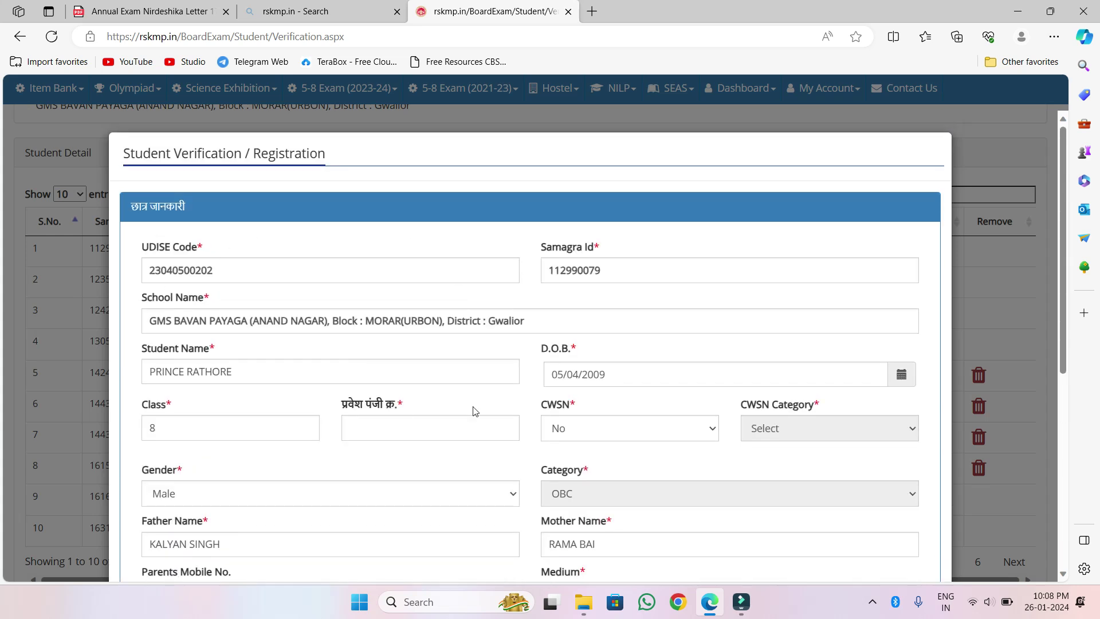
- Submit the form for verification and see it rejected for the empty प्रवेश पंजी क्र. field
{"action": "scroll", "coordinate": [447, 332], "scroll_direction": "down", "scroll_amount": 2}
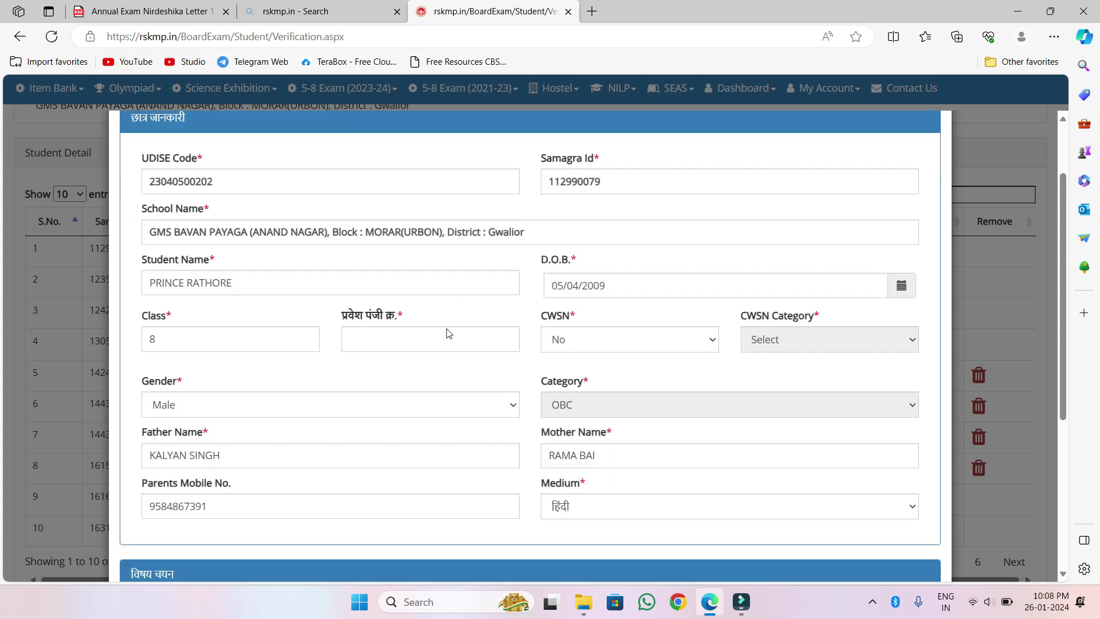
{"action": "scroll", "coordinate": [499, 345], "scroll_direction": "up", "scroll_amount": 2}
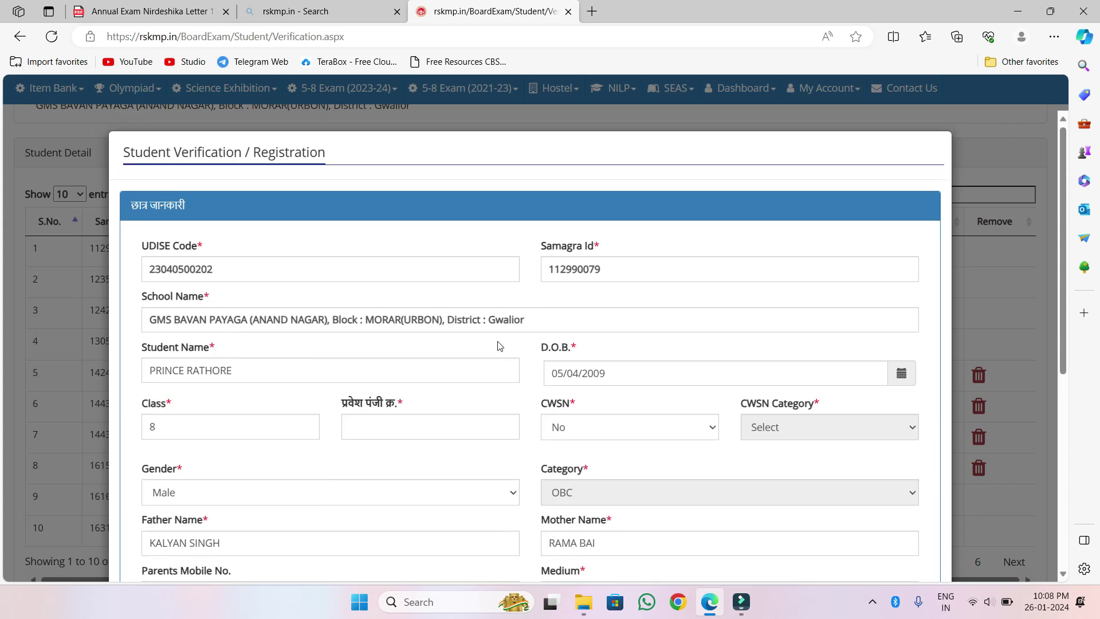
{"action": "scroll", "coordinate": [538, 345], "scroll_direction": "down", "scroll_amount": 5}
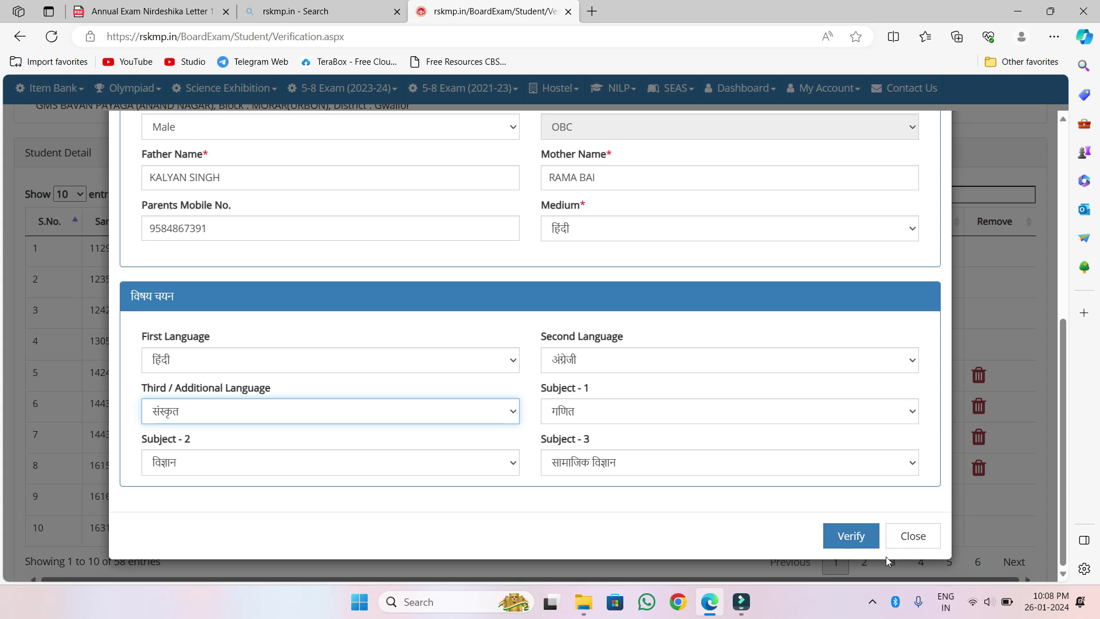
{"action": "left_click", "coordinate": [850, 536]}
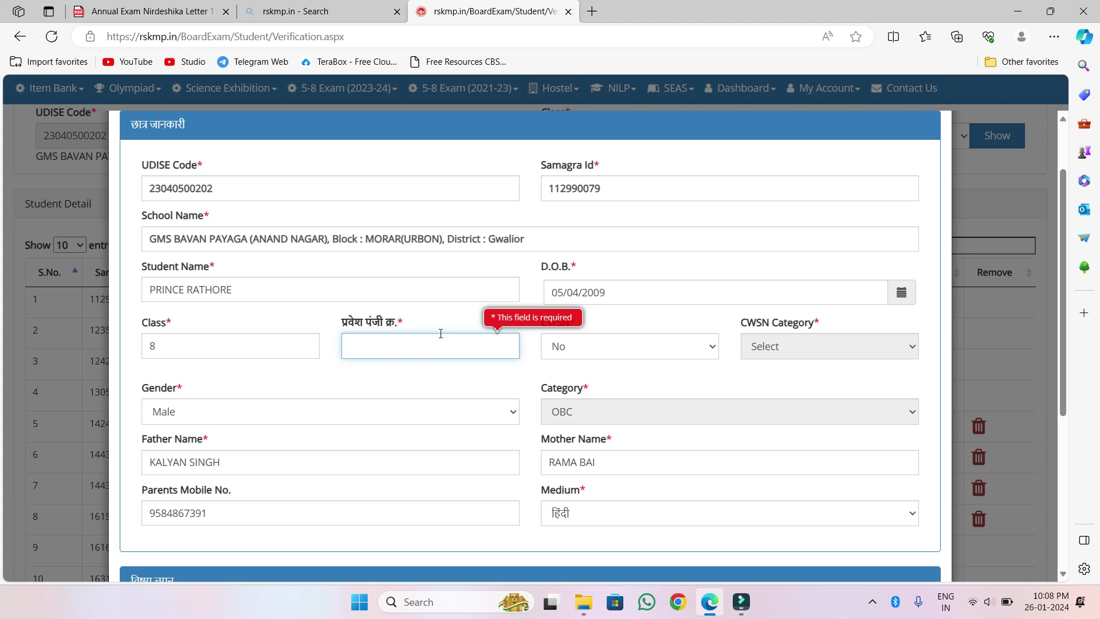
{"action": "scroll", "coordinate": [452, 399], "scroll_direction": "down", "scroll_amount": 5}
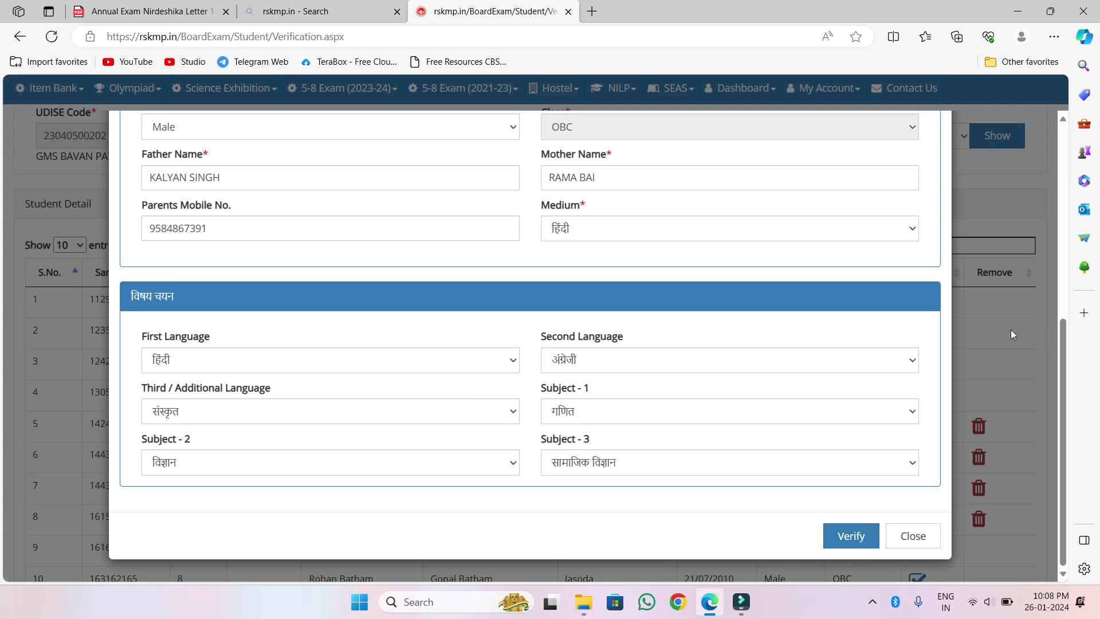
- Close the verification form and scroll through the 58-entry Class 8th list
{"action": "left_click", "coordinate": [911, 535]}
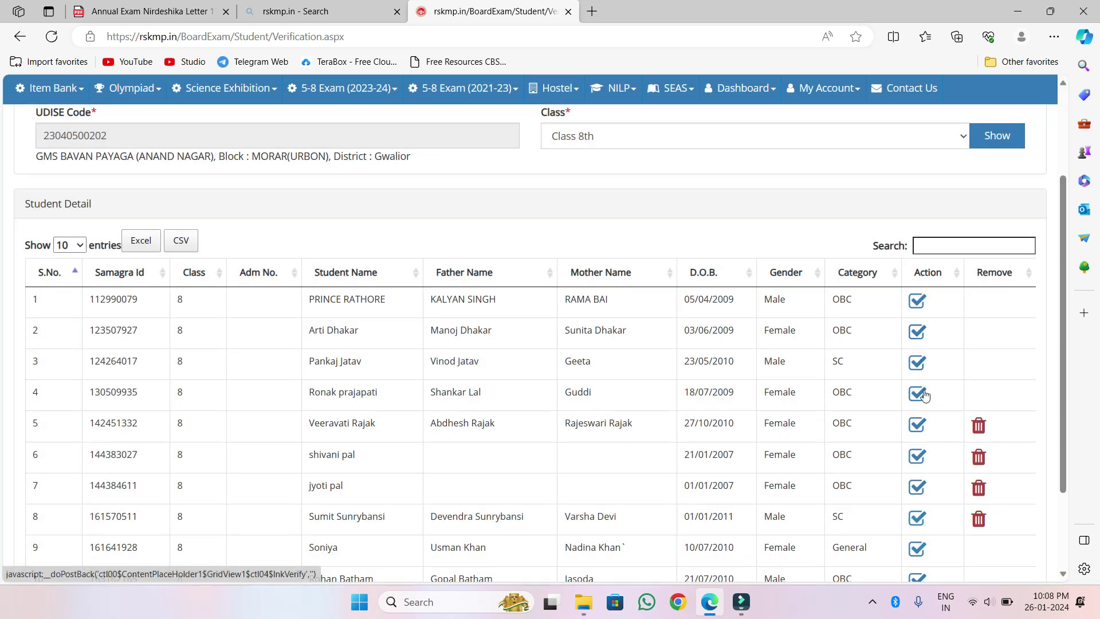
{"action": "scroll", "coordinate": [781, 415], "scroll_direction": "down", "scroll_amount": 1}
{"action": "scroll", "coordinate": [781, 412], "scroll_direction": "down", "scroll_amount": 1}
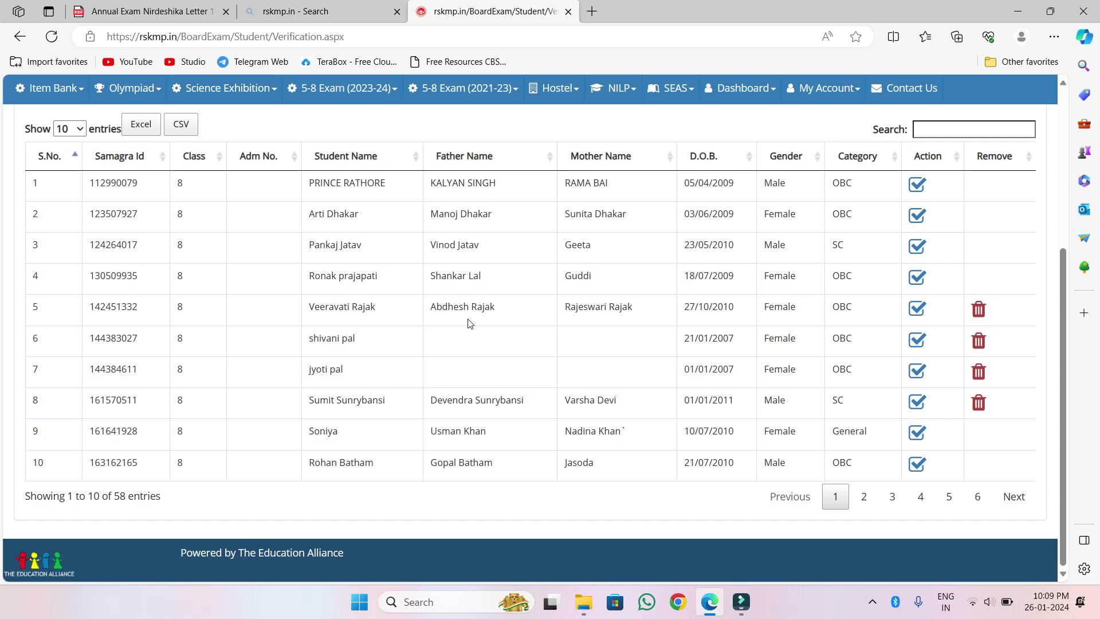
{"action": "scroll", "coordinate": [470, 323], "scroll_direction": "up", "scroll_amount": 5}
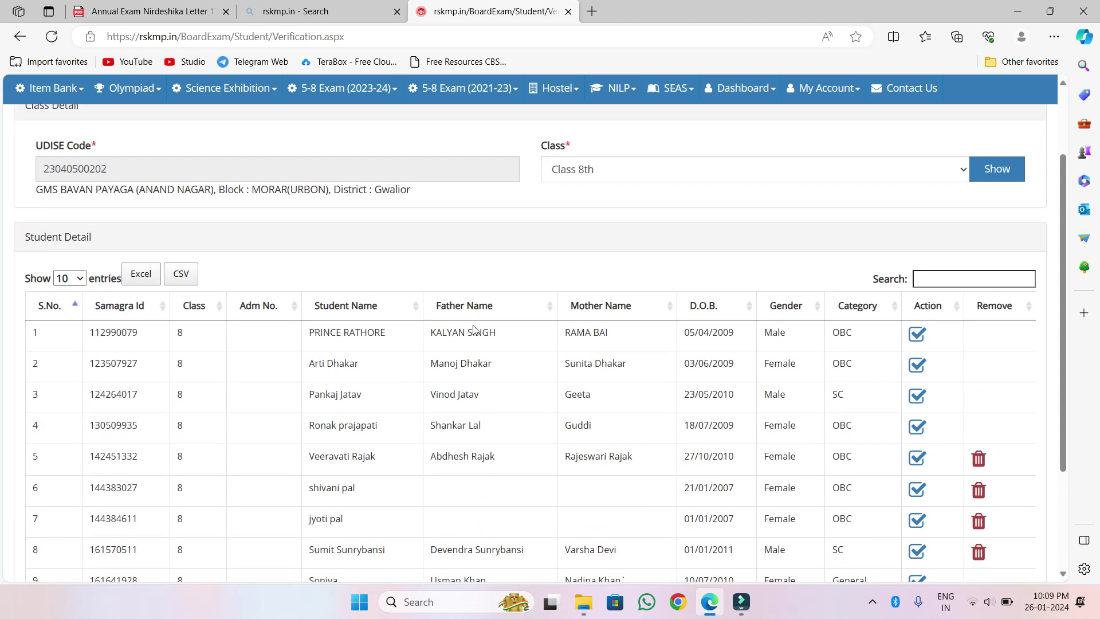